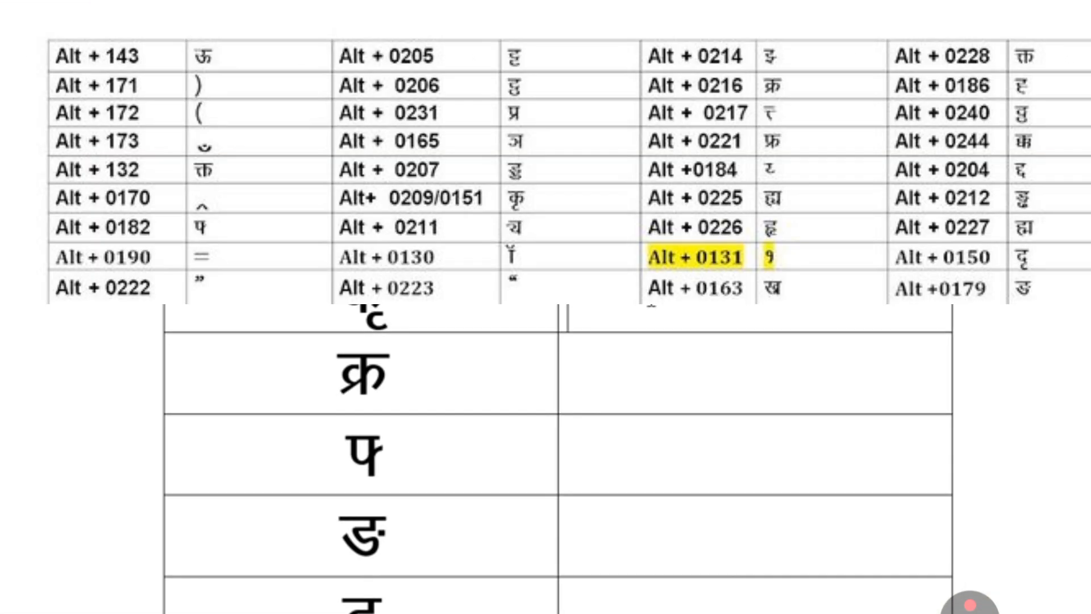
text(सज)
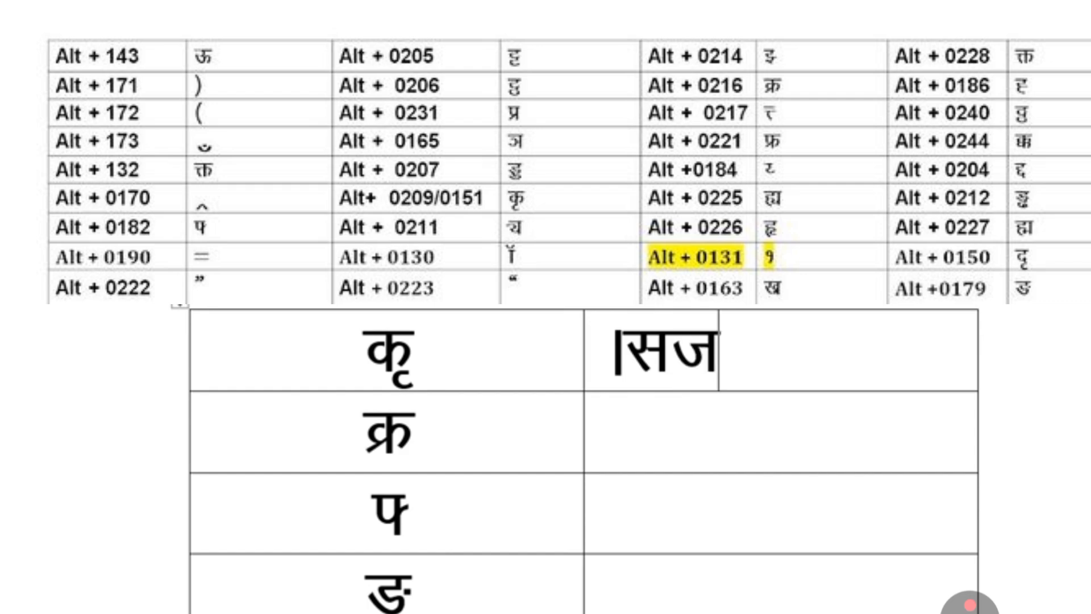
key(BackSpace)
key(BackSpace)
key(BackSpace)
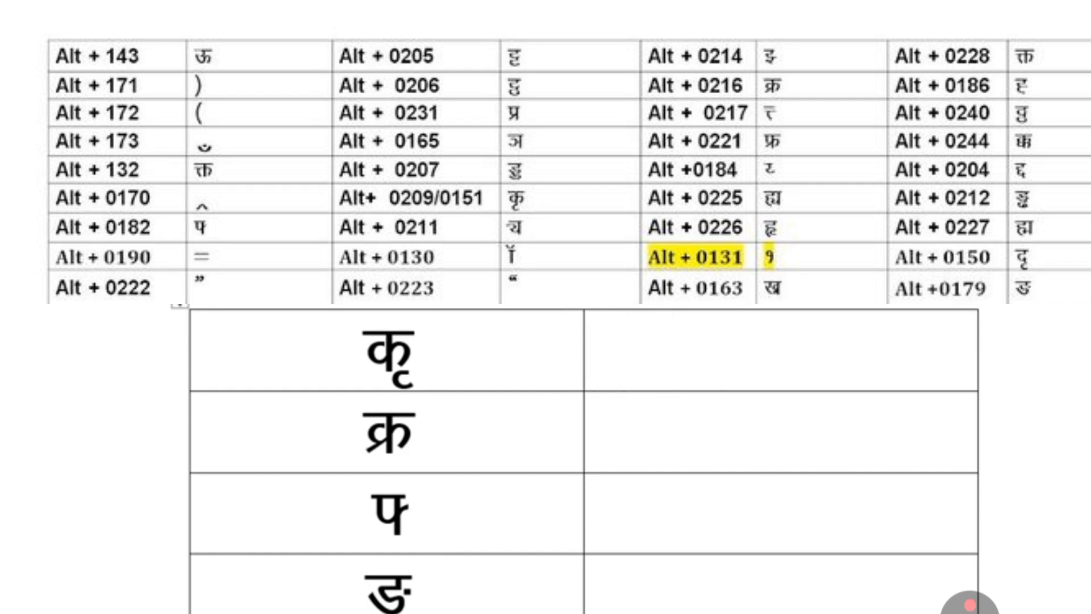
text(Alt)
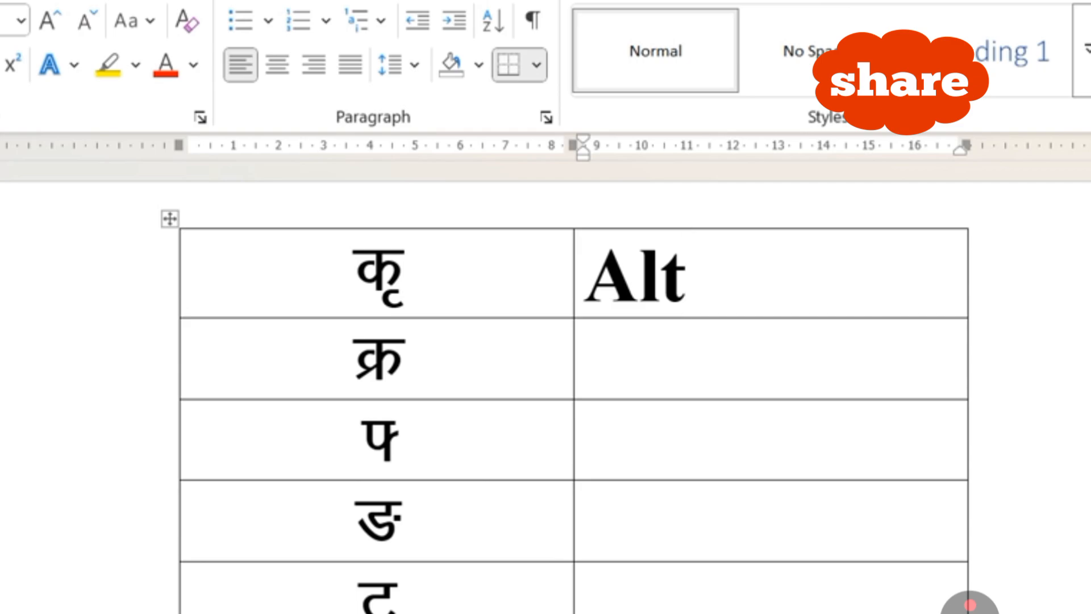
key(BackSpace)
key(BackSpace)
key(BackSpace)
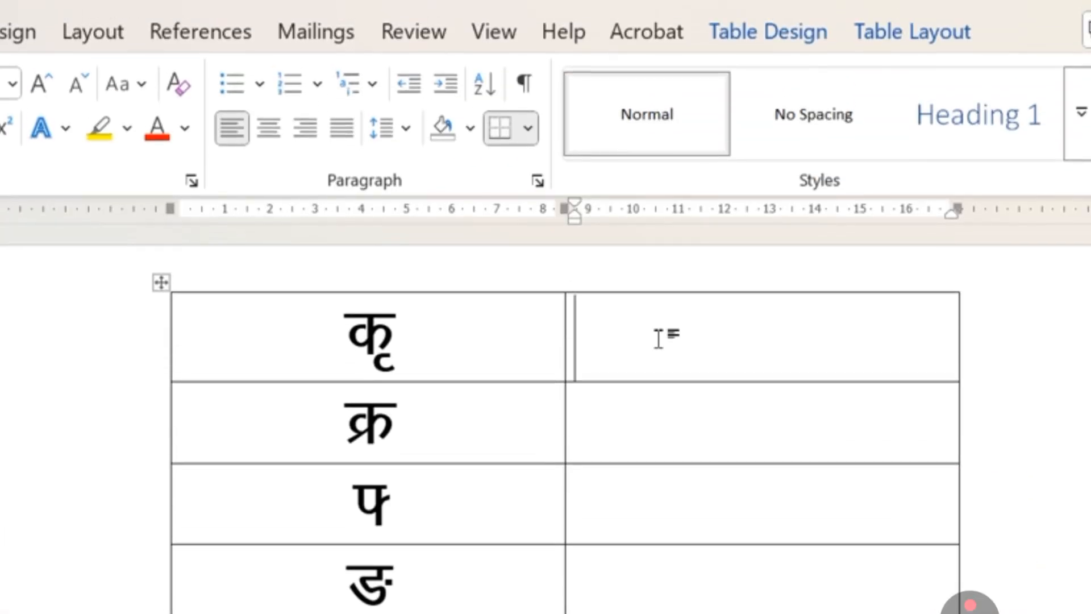
text(—)
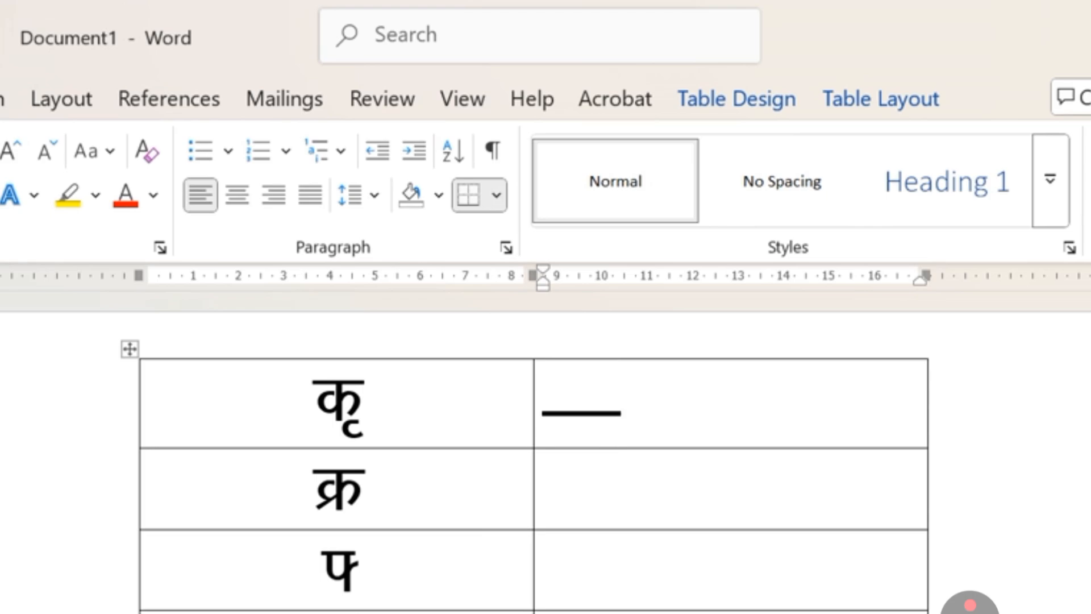
key(BackSpace)
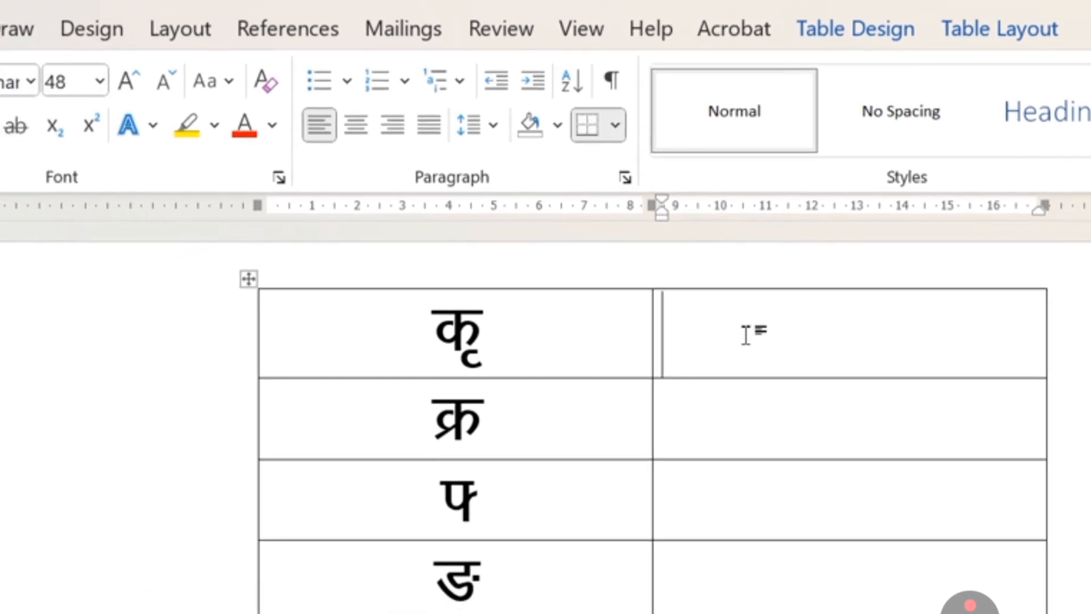
key(BackSpace)
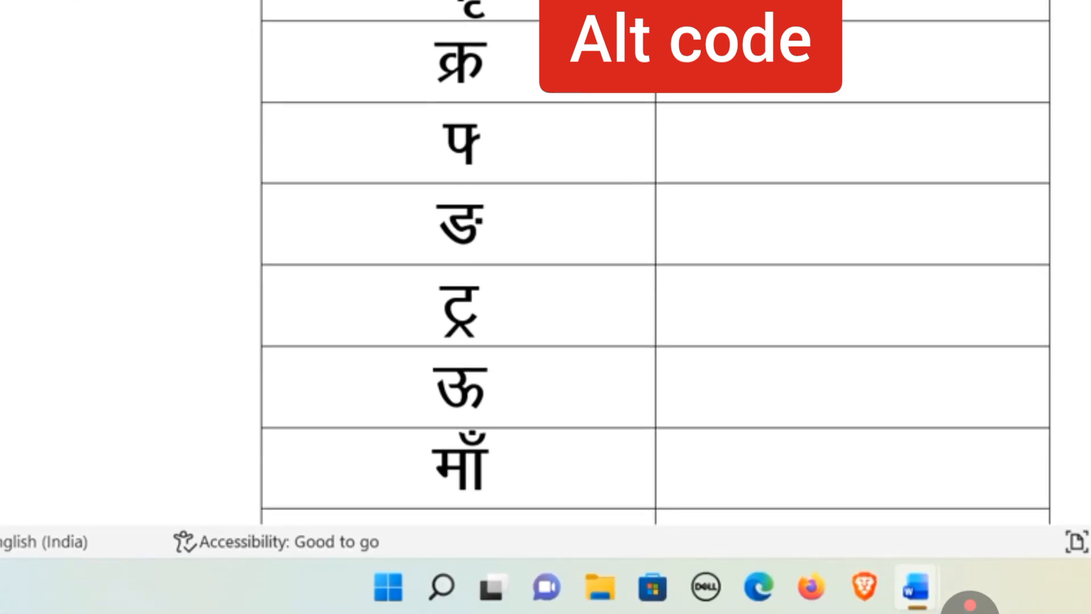
text(कृ)
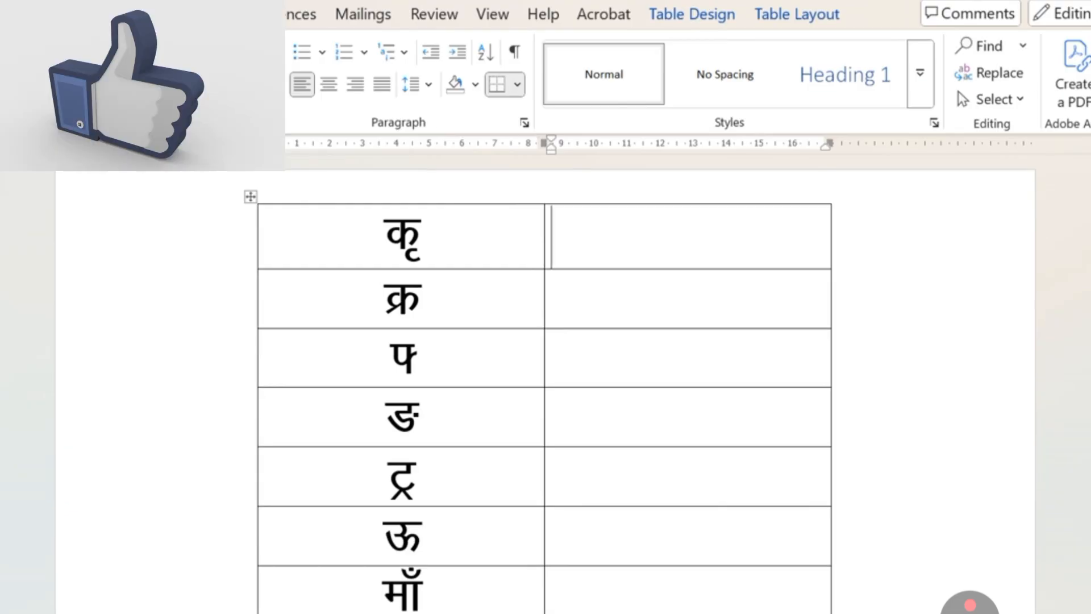
text(—)
key(BackSpace)
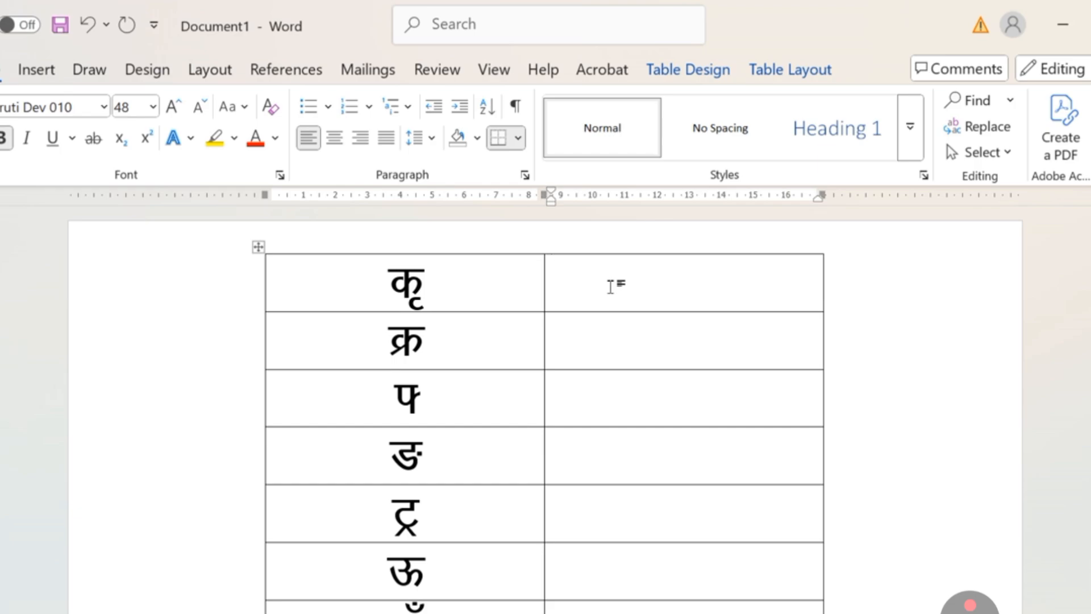
Fill the empty cells beside कृ and क्र with the same characters, using character codes 0151 and 0216
text(कृ)
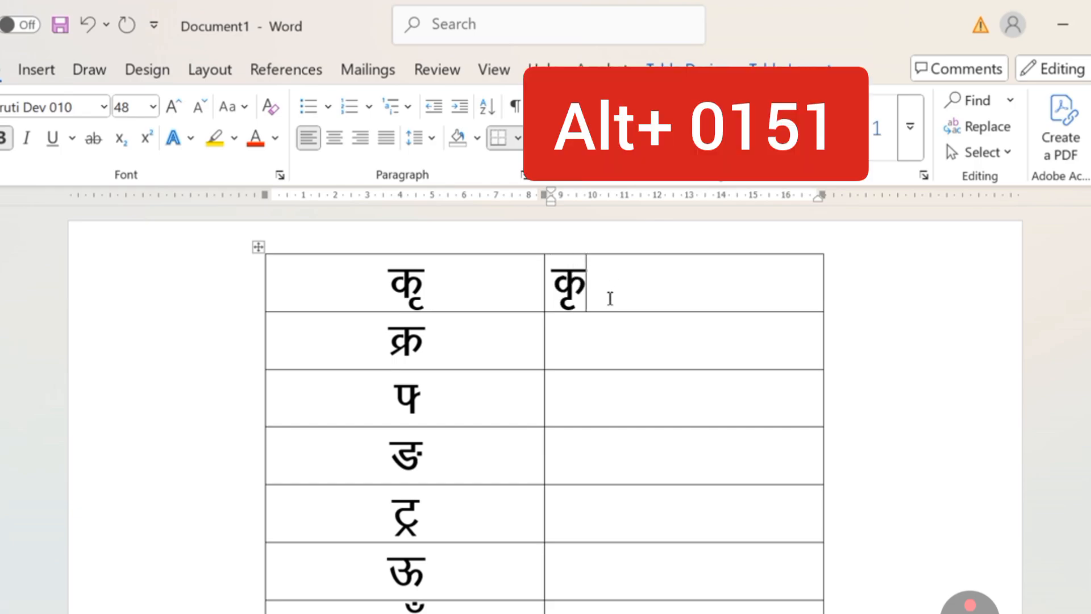
click(584, 343)
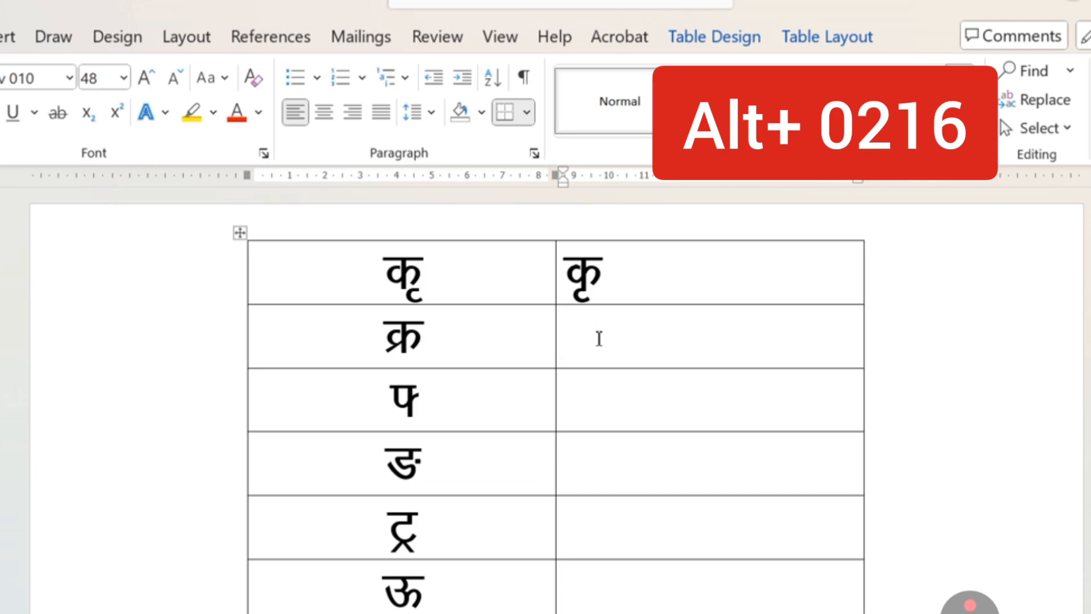
text(क्र)
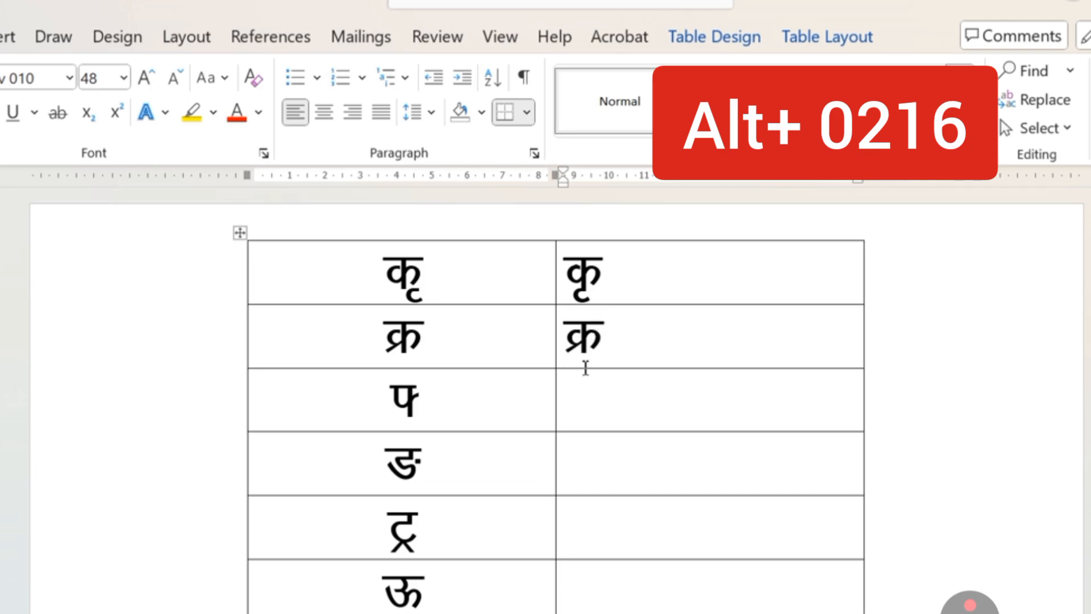
Enter the half letter फ् with character code 0182 in the third row's empty cell and ङ in the one below
click(585, 408)
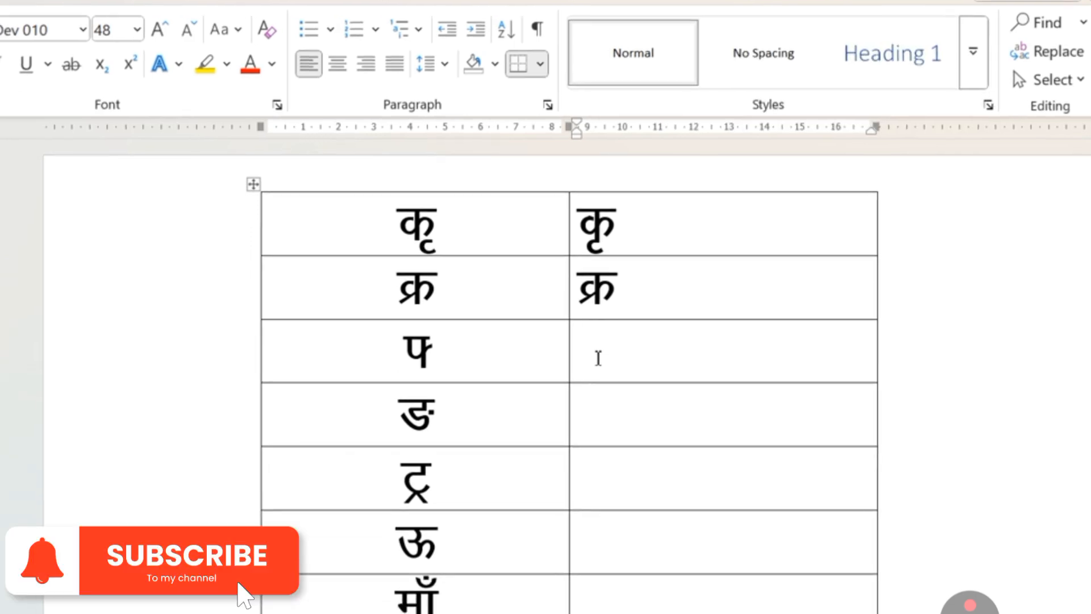
text(प)
text(प)
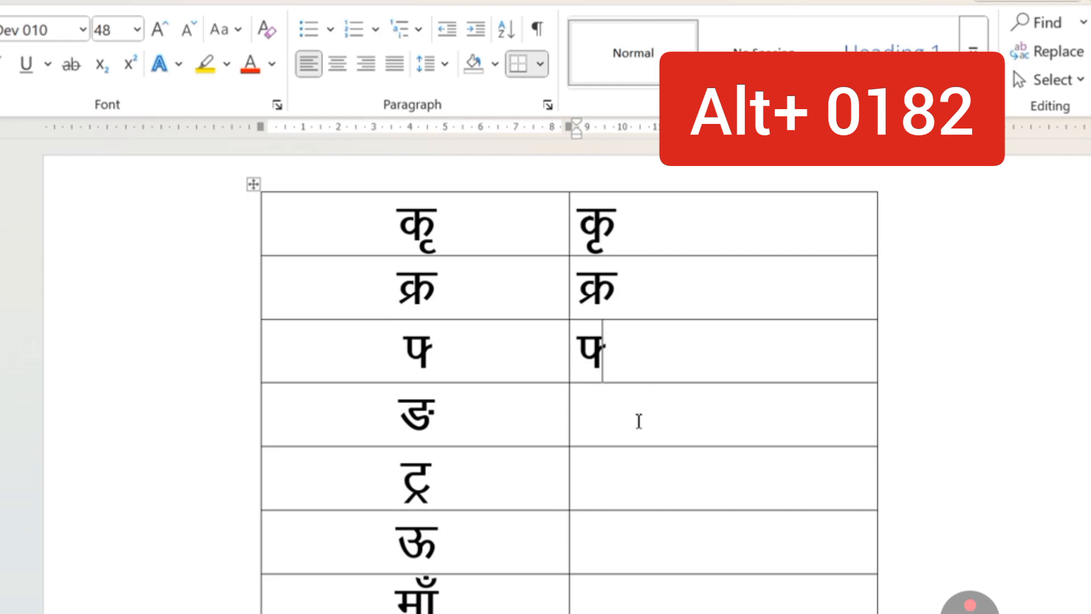
click(636, 420)
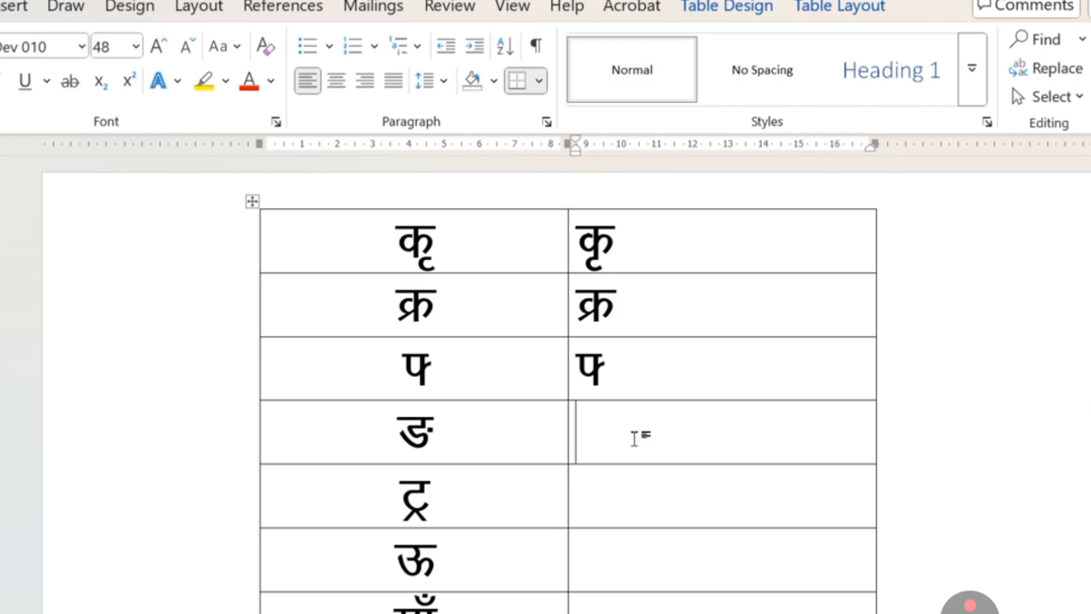
click(634, 438)
text(ङ)
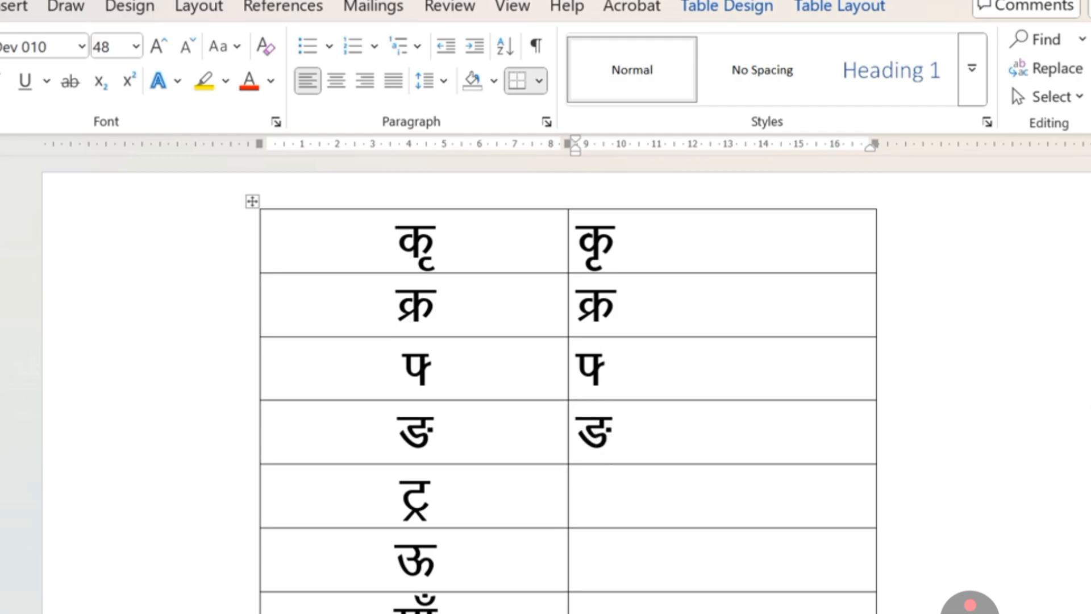
Insert the low caret mark ‸ with character code 0170 in the empty cell beside ट्र
click(628, 499)
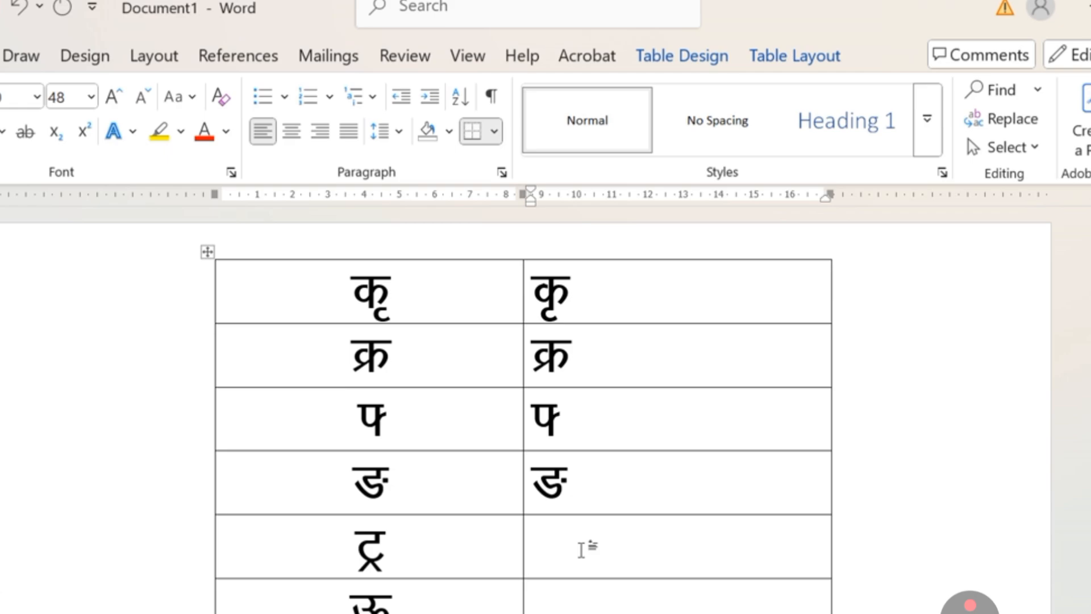
text(ª)
key(Left)
key(Left)
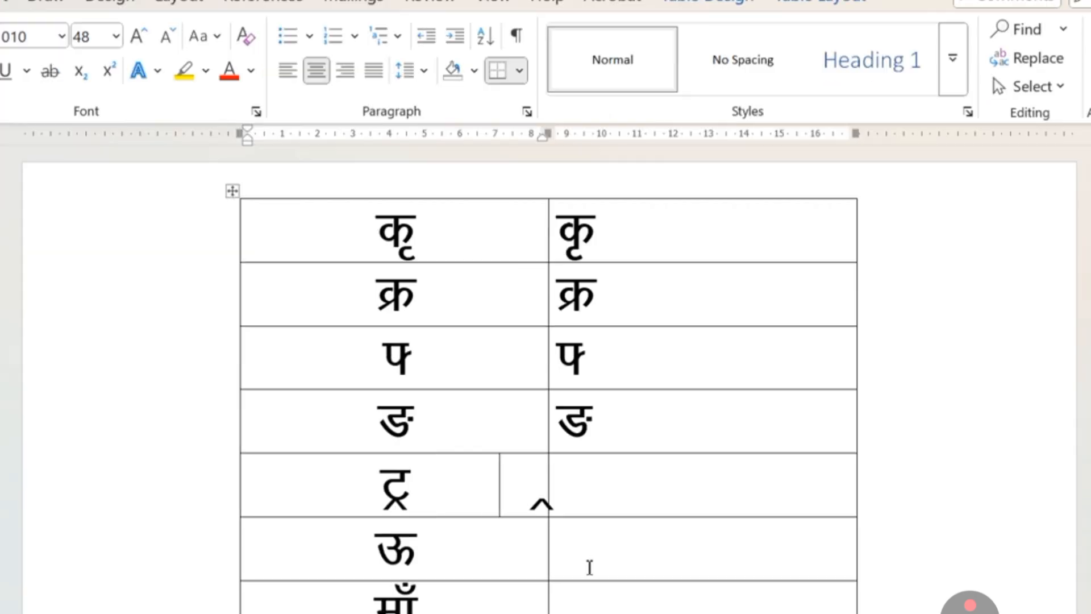
click(599, 503)
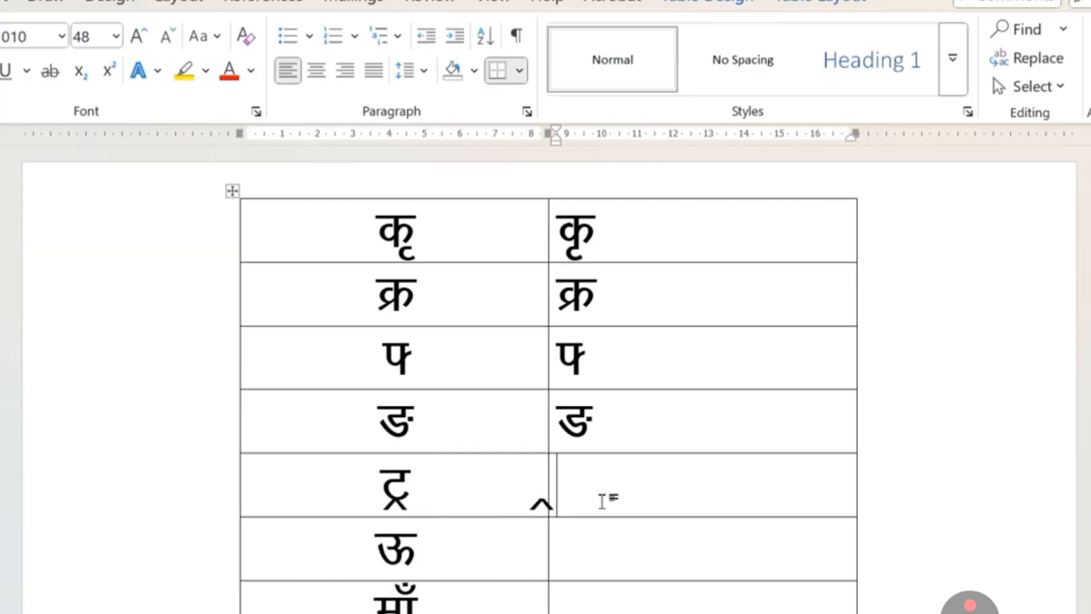
click(542, 506)
click(531, 500)
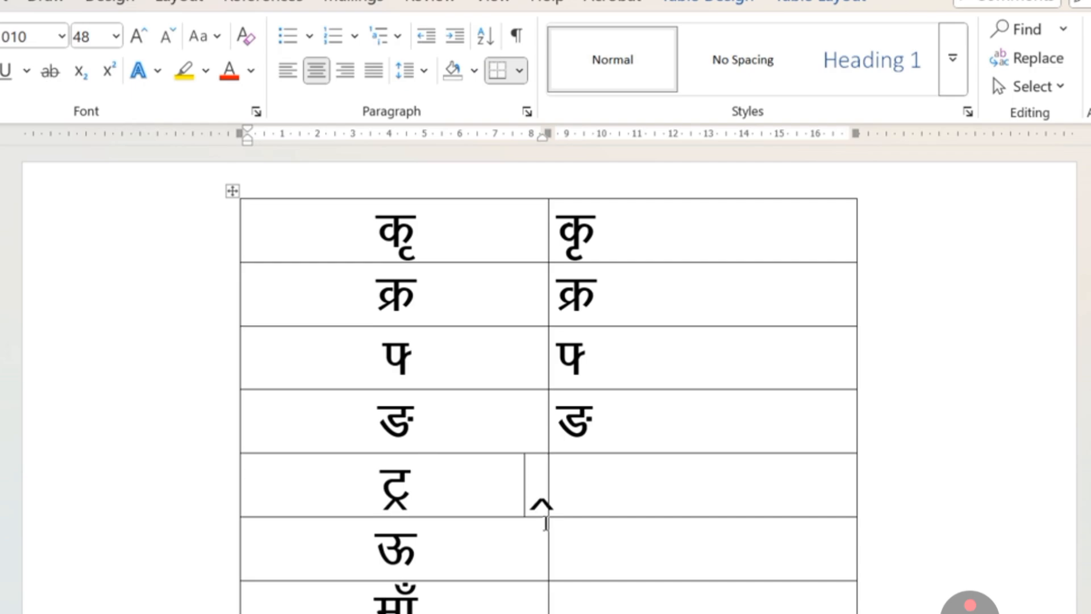
key(Right)
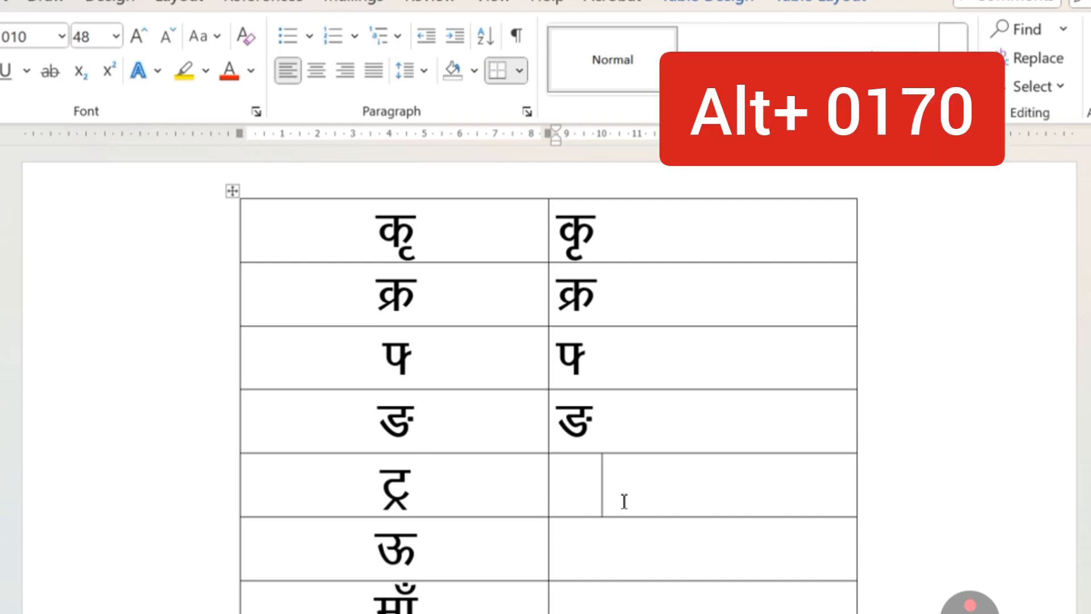
text(ª)
Enter ऊ in the empty cell beside ऊ, using character code 197 or 143
click(577, 545)
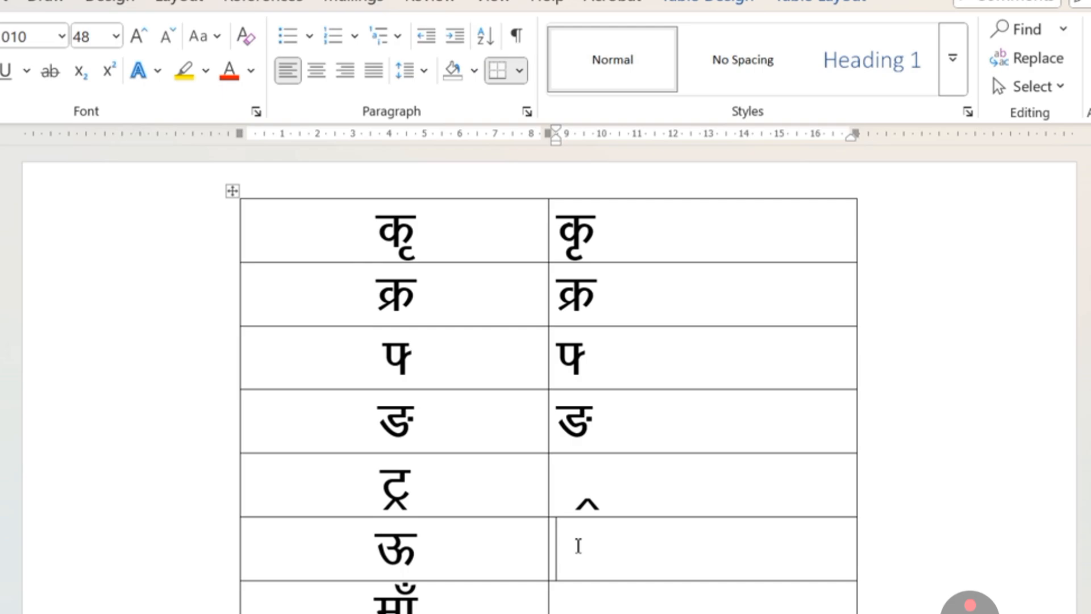
text(ऊ)
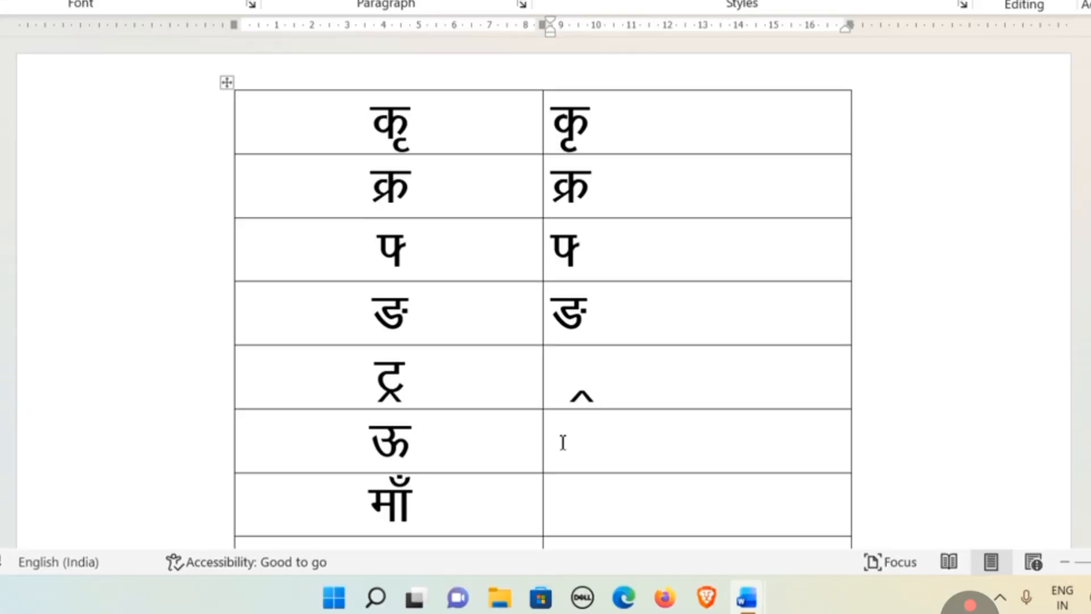
click(573, 438)
text(ऊ)
Enter प with a chandrabindu in the cell beside माँ, using character code 161 or 173 for the mark
scroll(576, 470, down, 3)
click(584, 372)
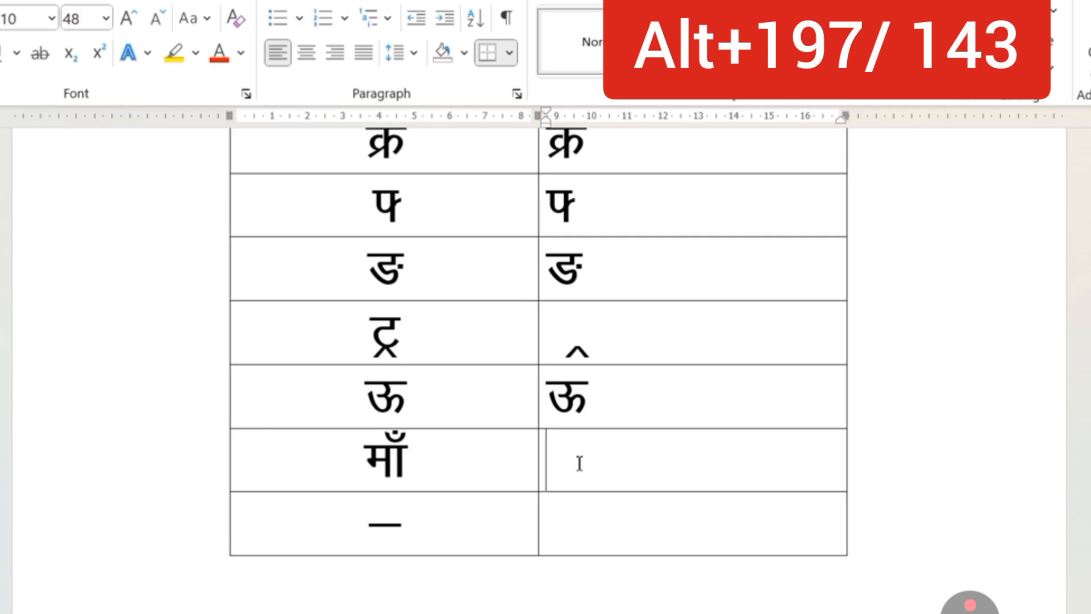
text(प)
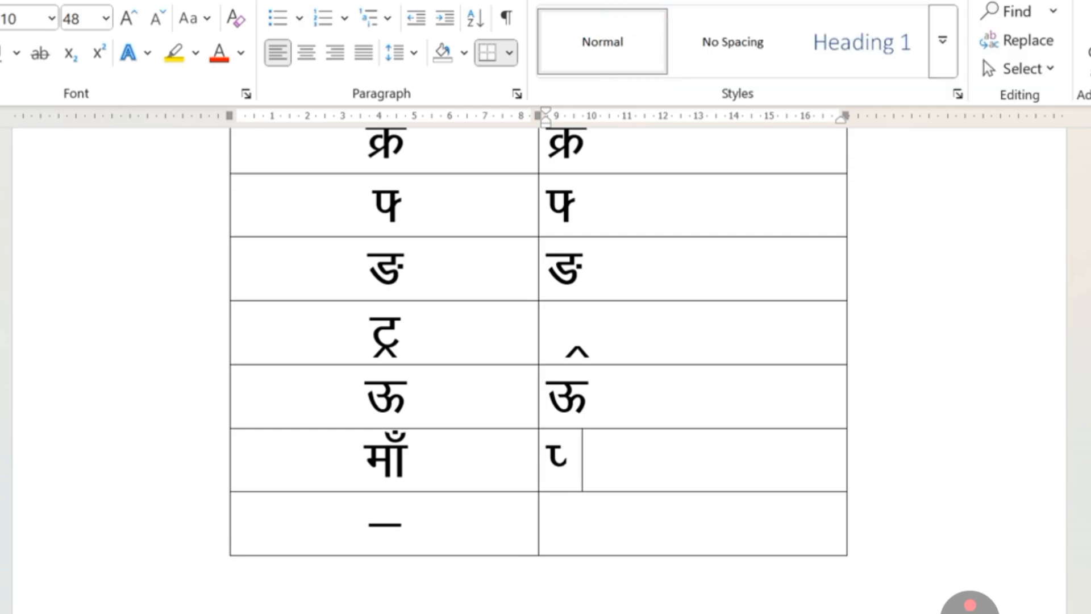
key(ctrl+z)
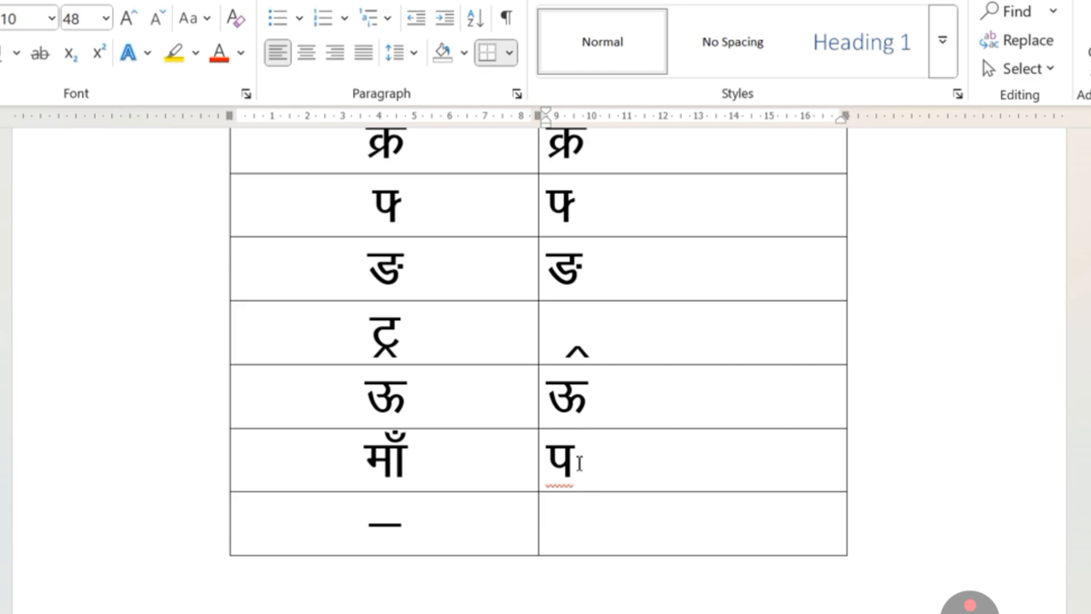
key(BackSpace)
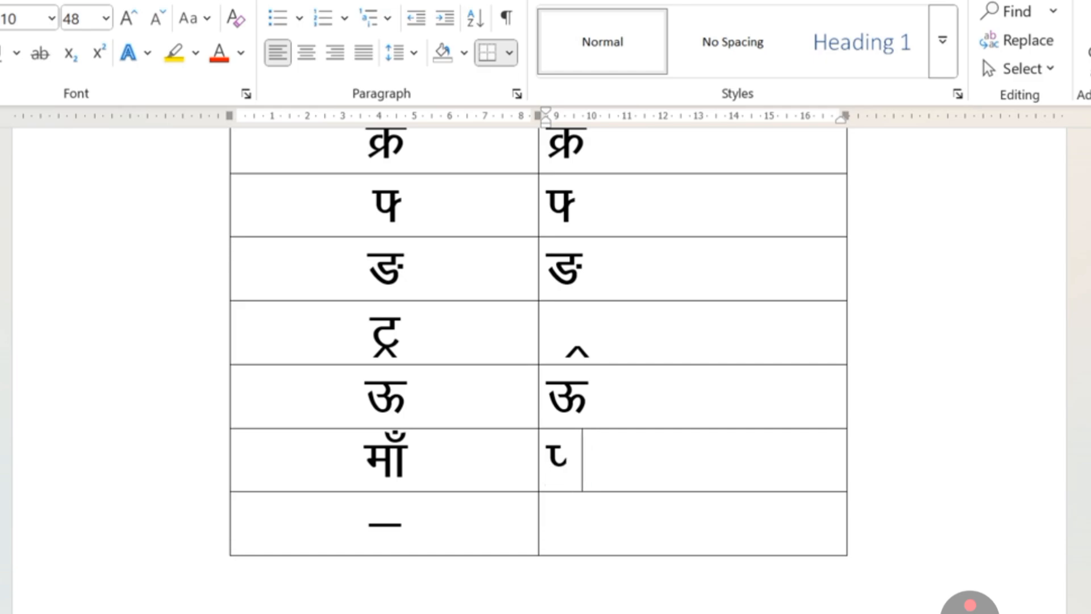
key(ctrl+z)
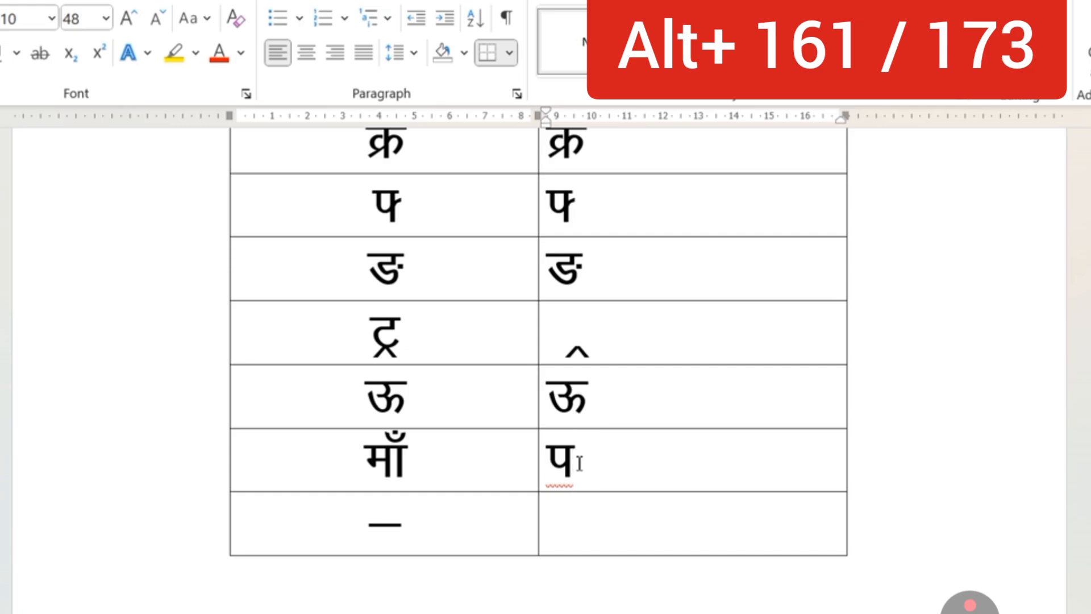
text(ँ)
Enter a dash in the empty cell beside the dash in the row below माँ
click(571, 523)
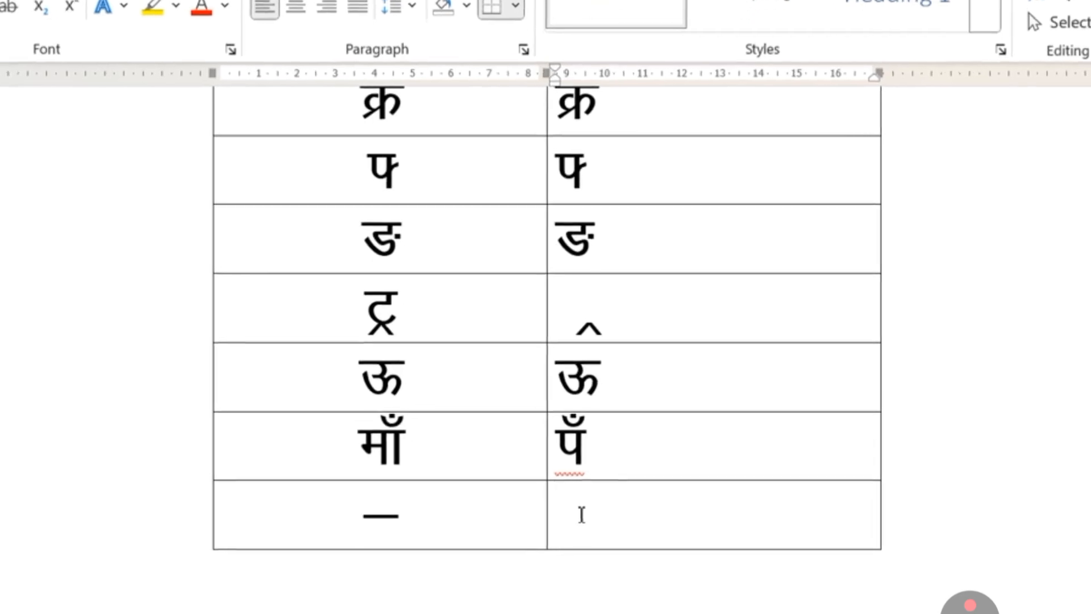
text(ः)
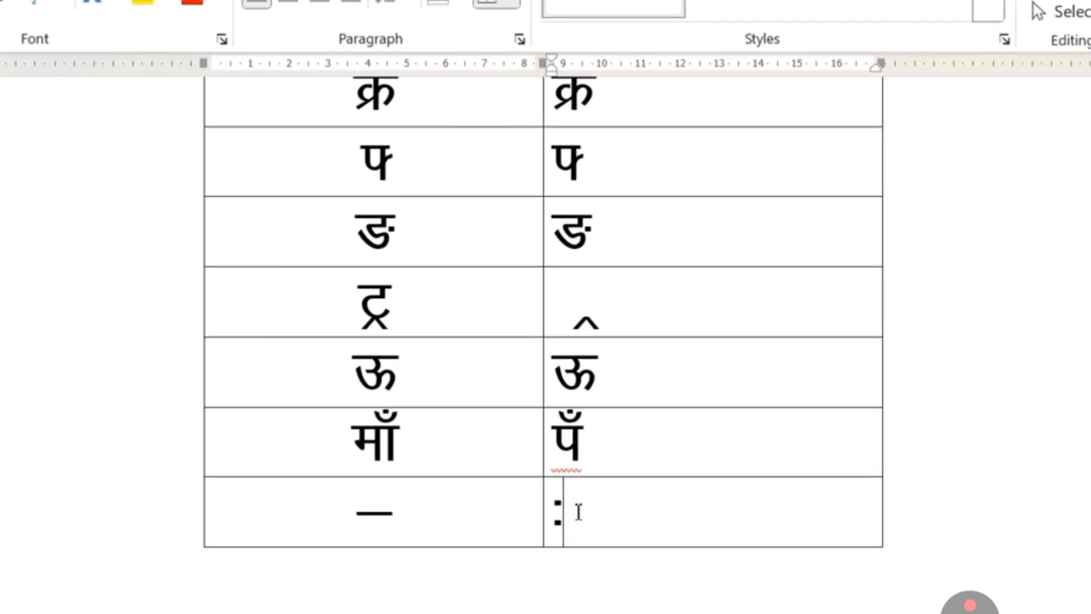
key(BackSpace)
text(—)
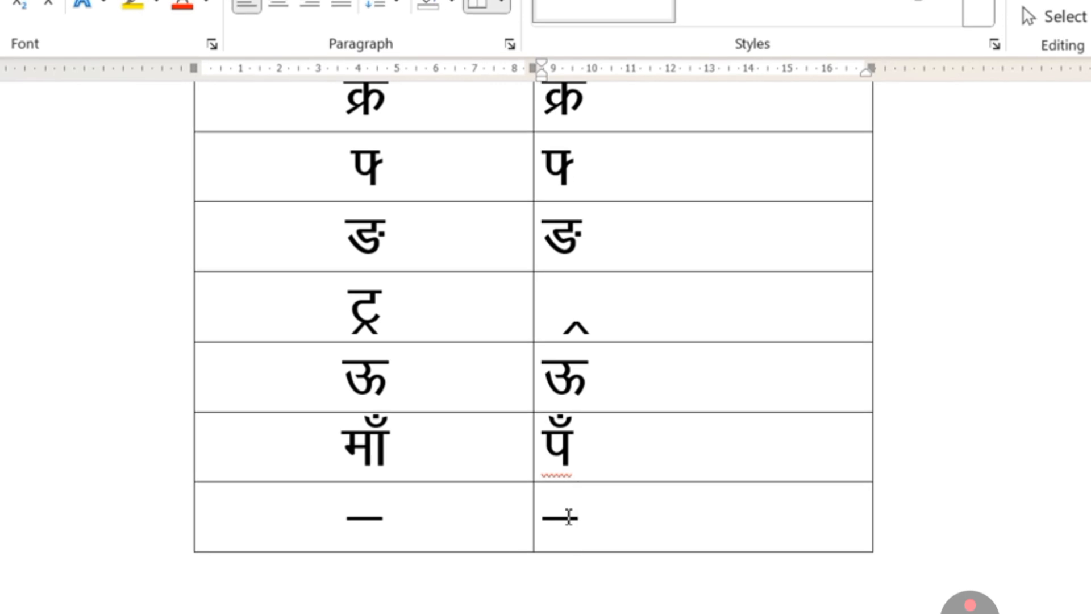
Enter a colon in the empty cell beside the colon on the next page
scroll(575, 505, down, 4)
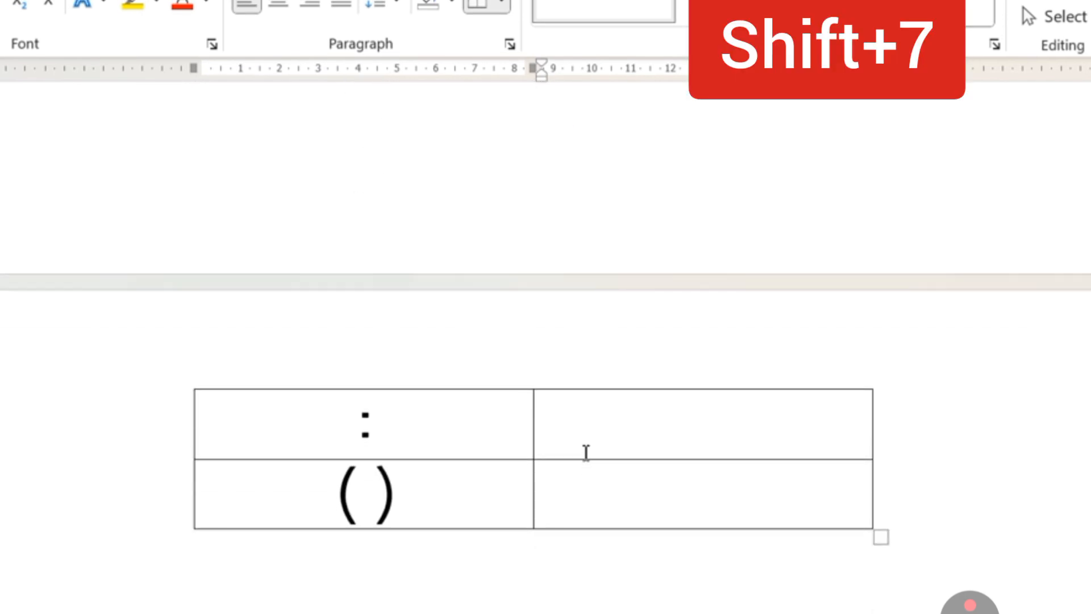
click(584, 443)
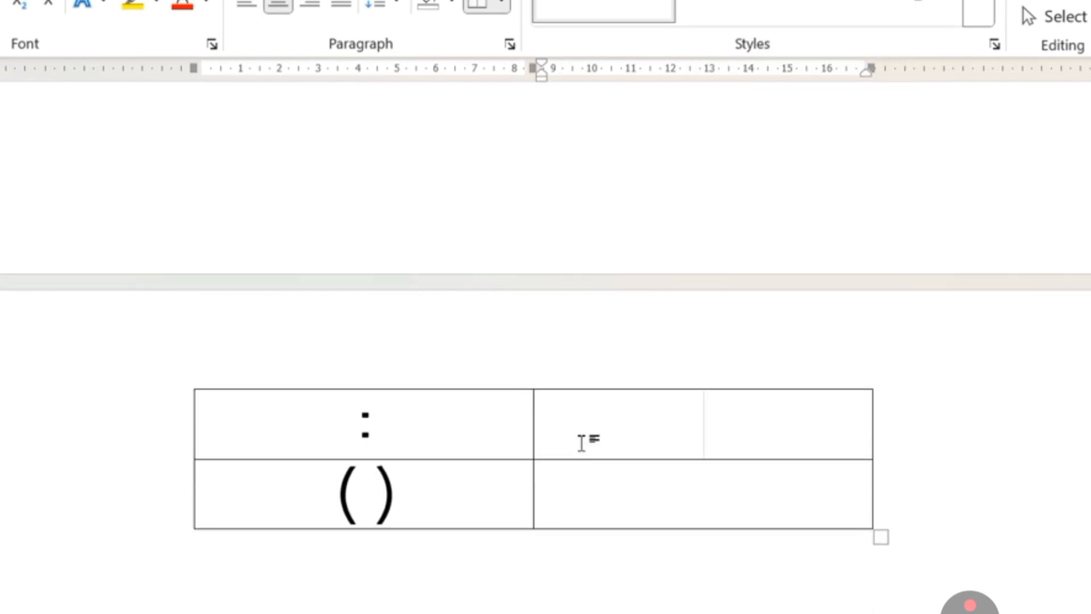
text(ः)
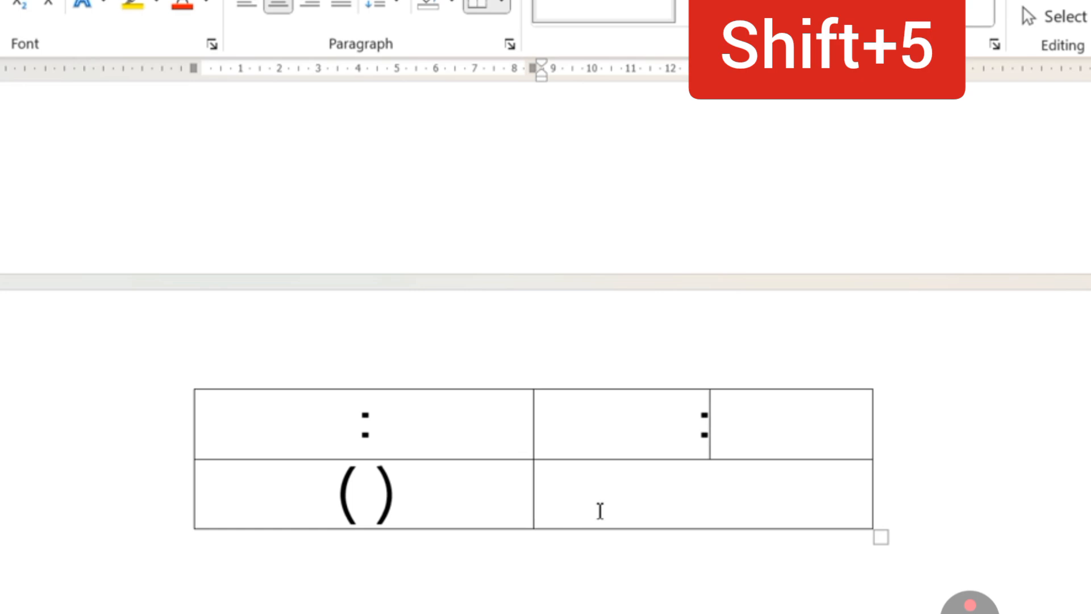
Enter a pair of parentheses in the empty cell beside the parentheses, using character codes 0187 and 0188
click(600, 510)
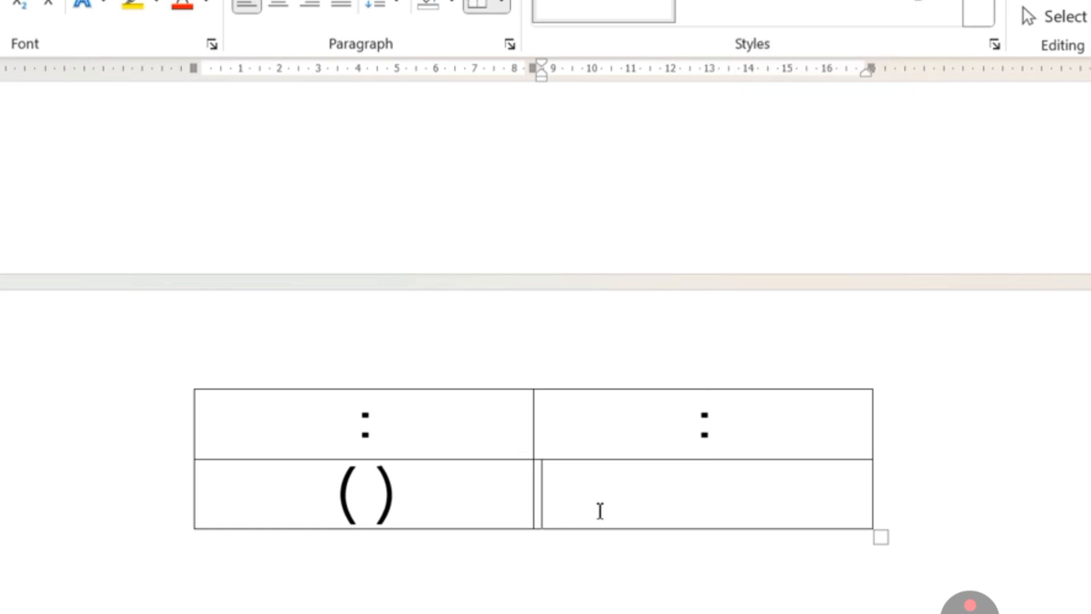
scroll(600, 510, up, 5)
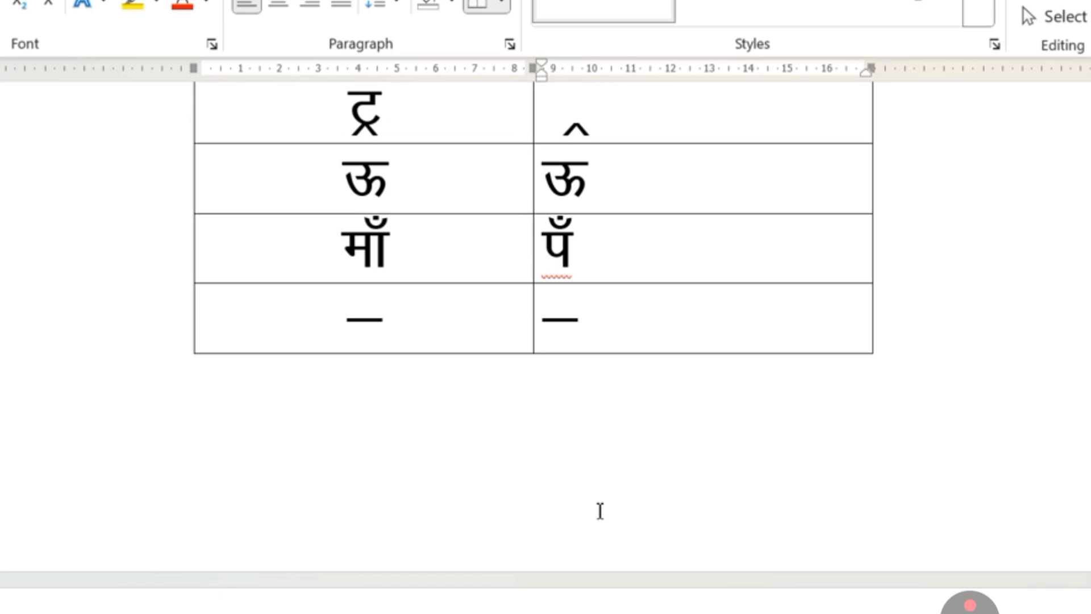
scroll(600, 510, down, 3)
scroll(596, 511, down, 1)
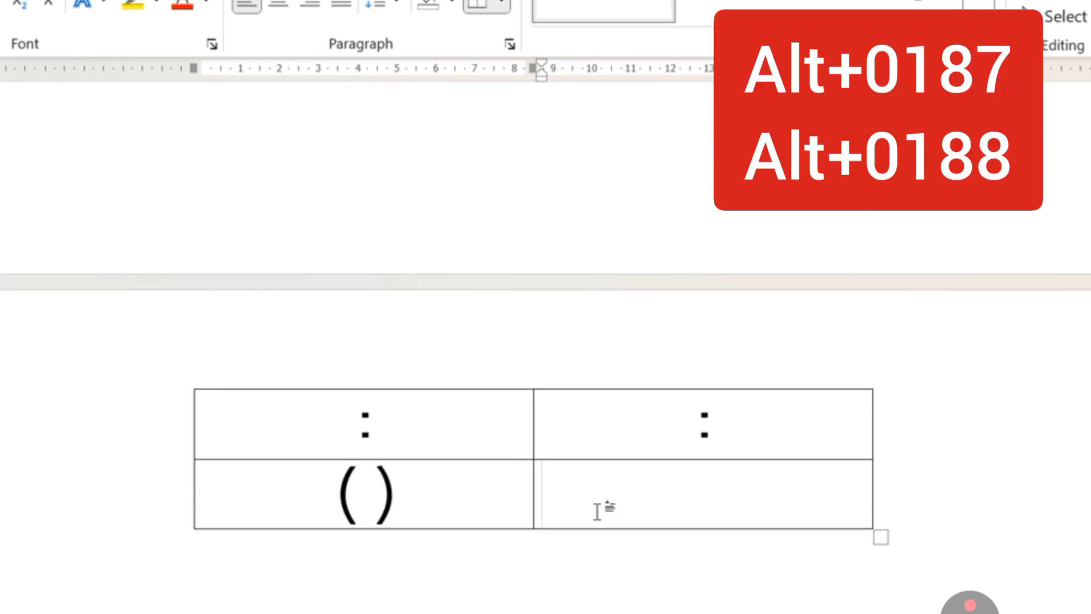
text(ङ)
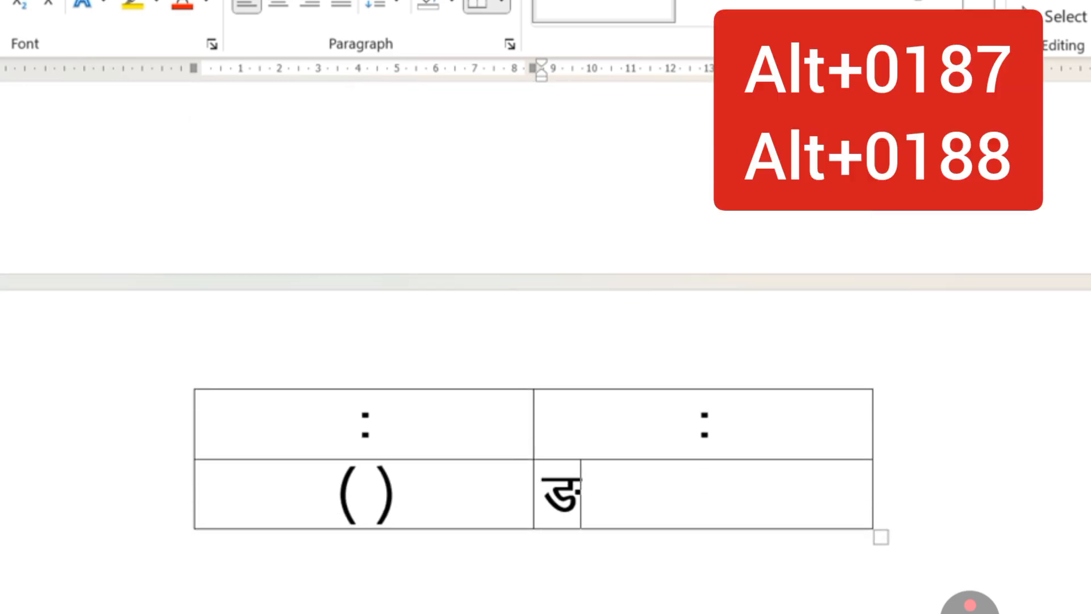
key(BackSpace)
text(()
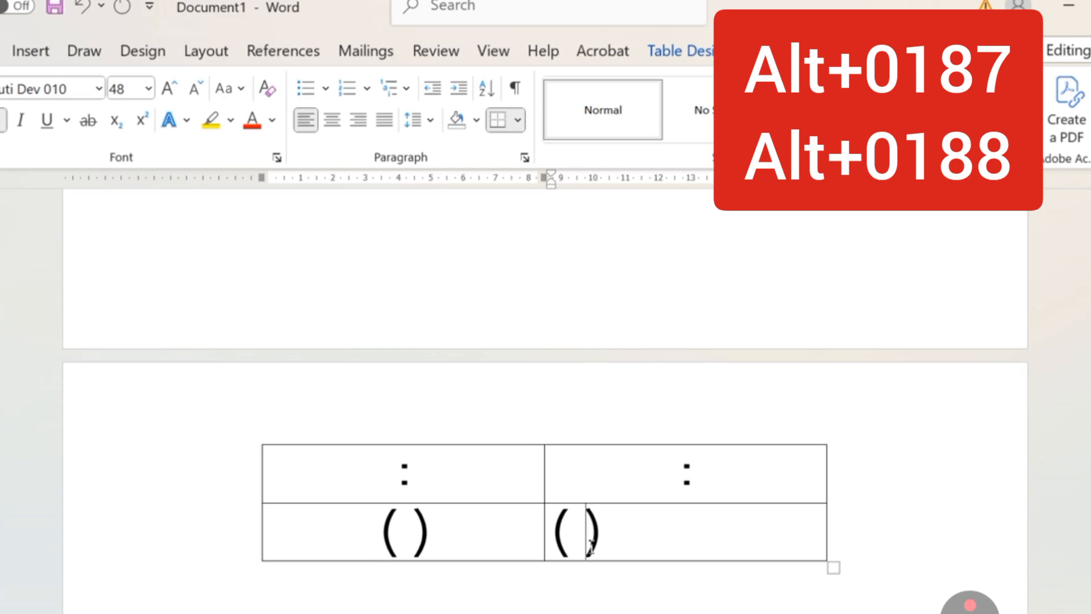
key(ctrl+s)
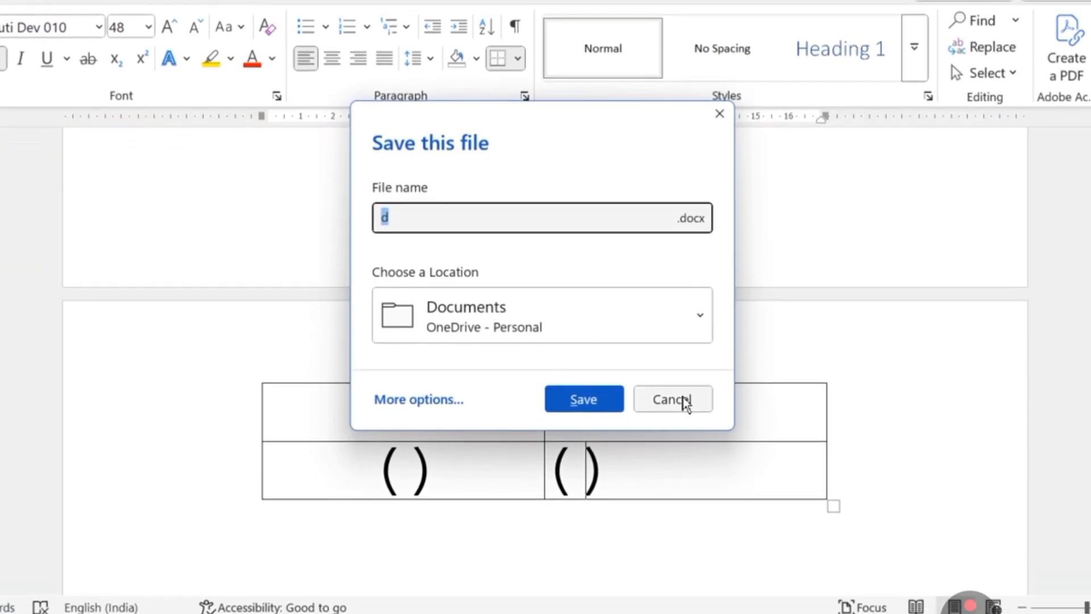
text(d)
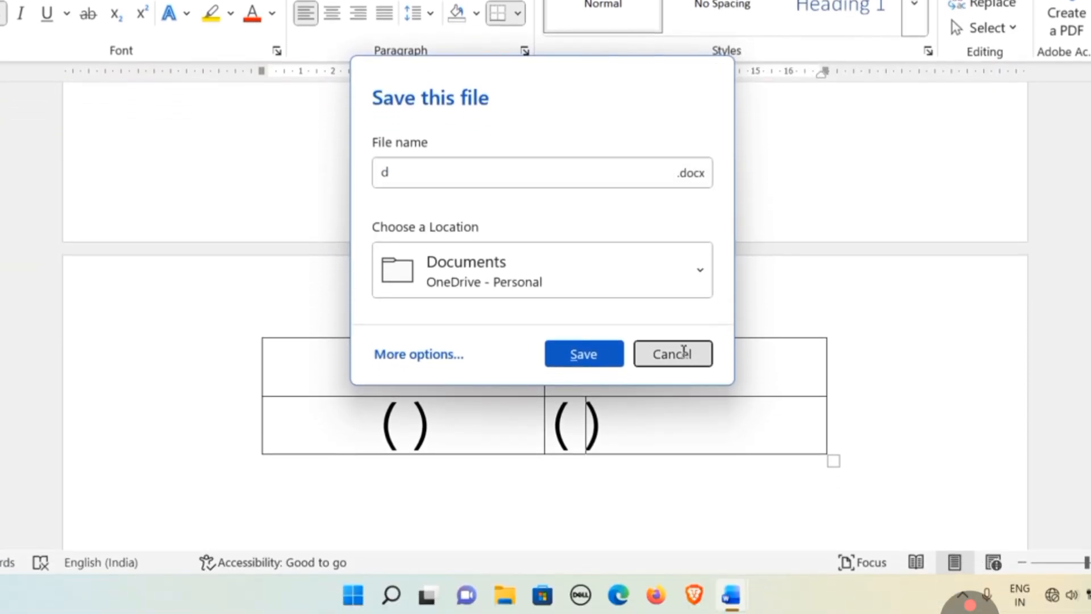
click(684, 352)
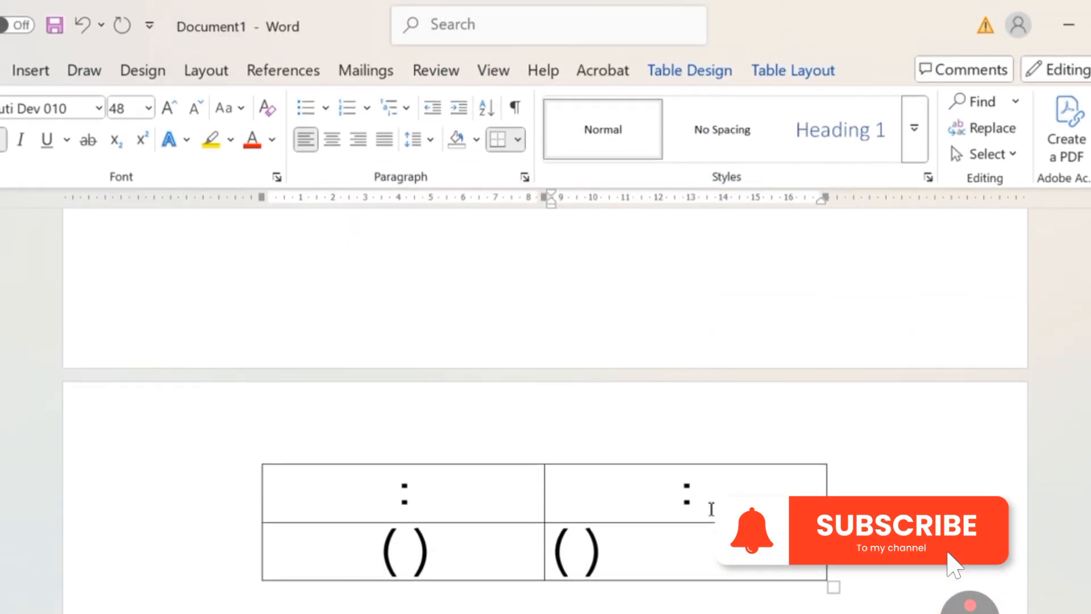
Centre the contents of all cells in the table's second column, from कृ through the parentheses on the next page
scroll(659, 545, up, 3)
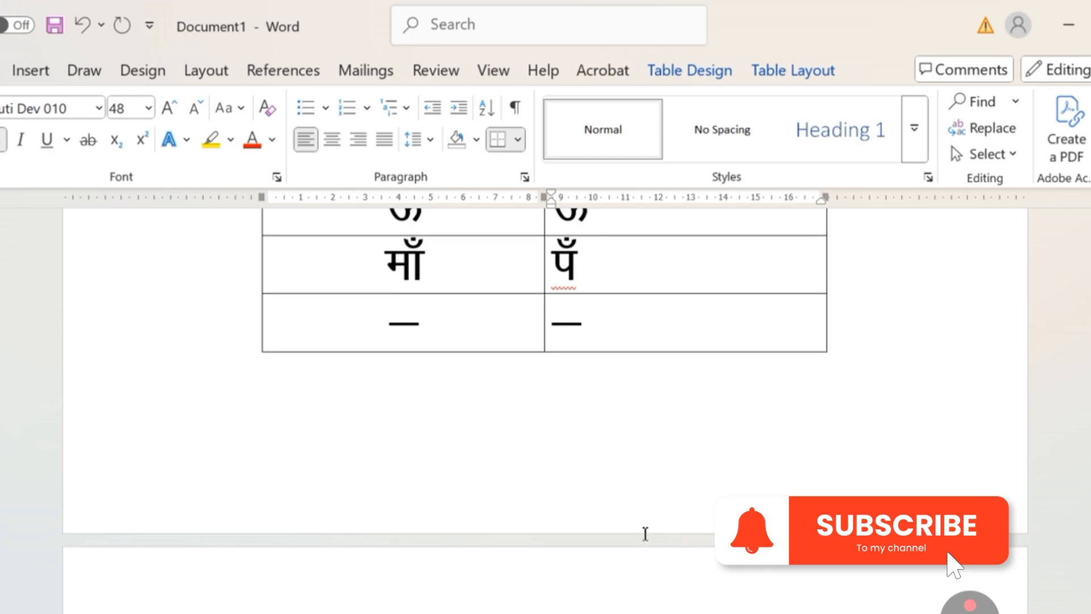
scroll(645, 533, down, 1)
scroll(647, 511, up, 5)
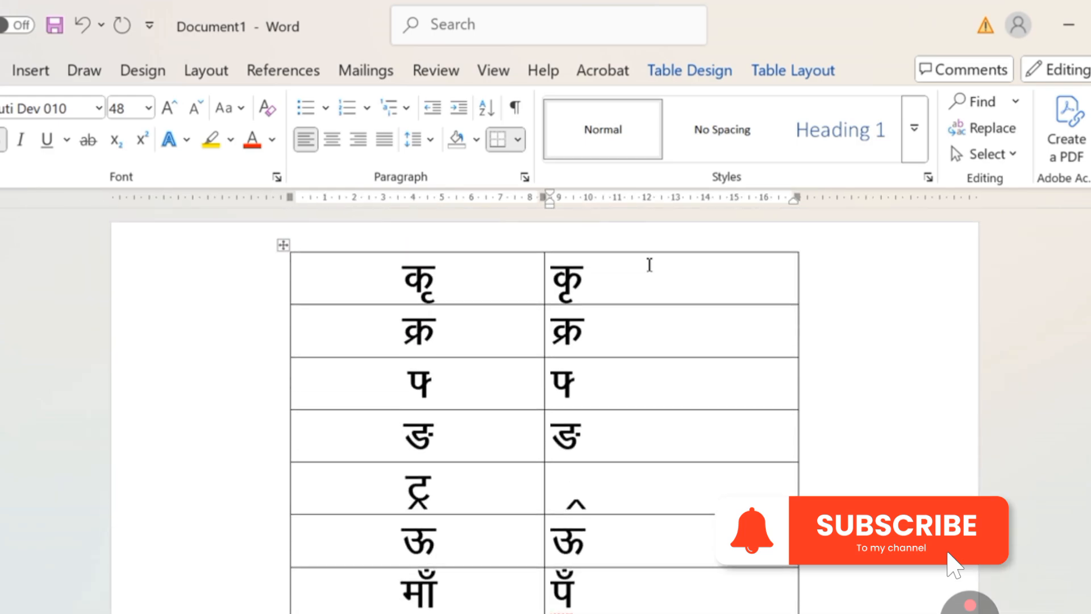
drag(684, 261, 691, 613)
drag(736, 218, 708, 301)
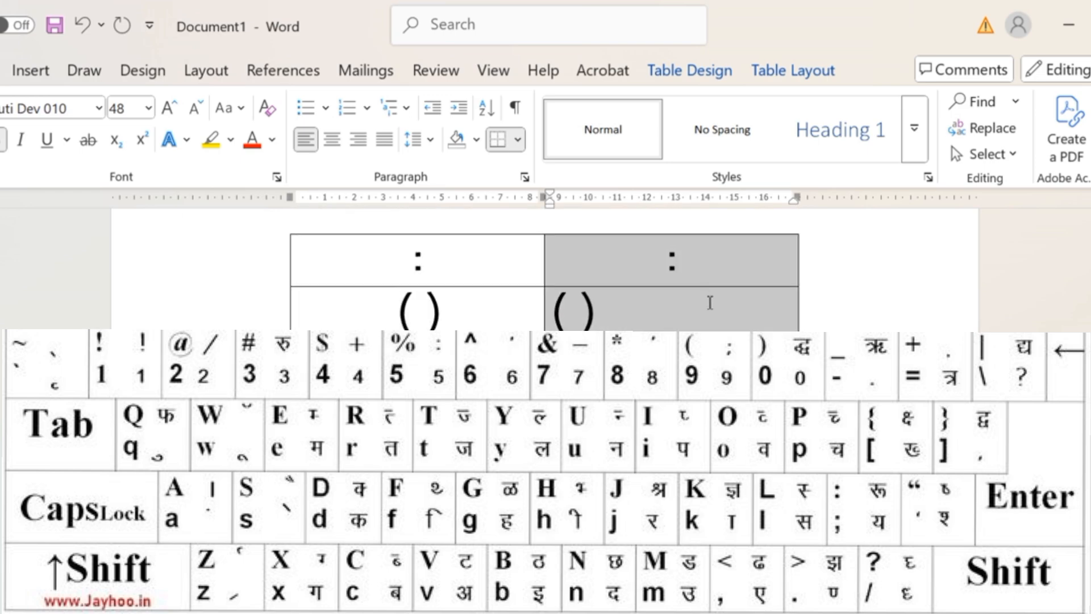
click(332, 139)
scroll(544, 270, up, 10)
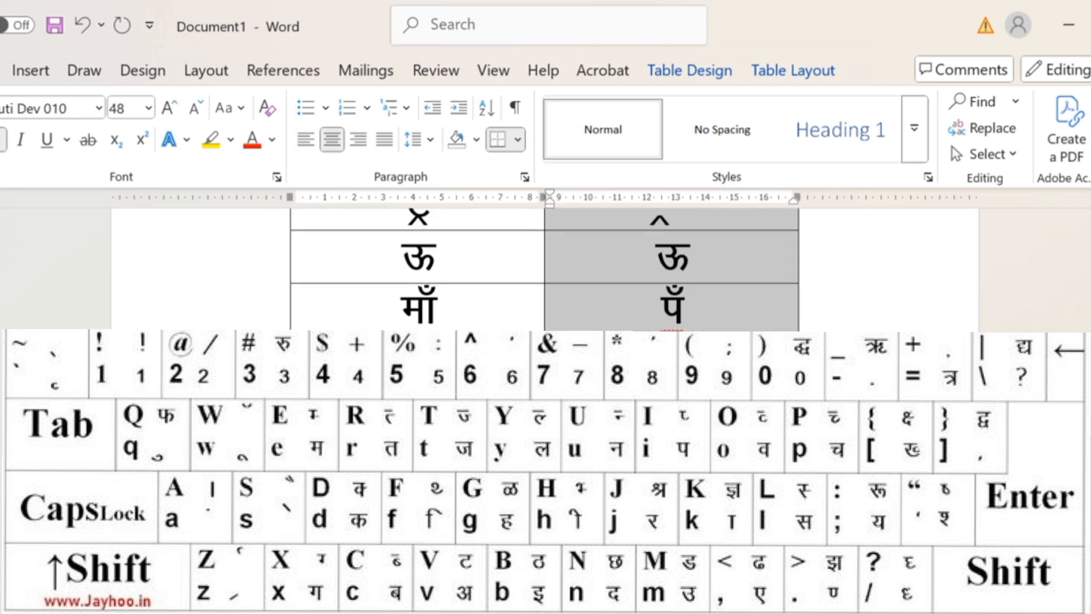
click(696, 463)
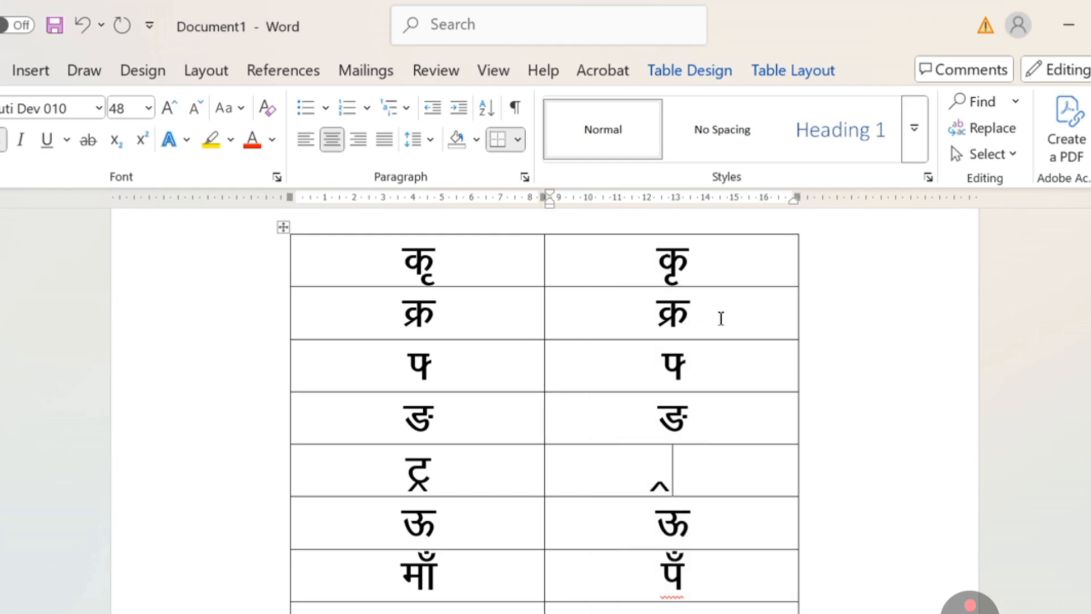
click(723, 297)
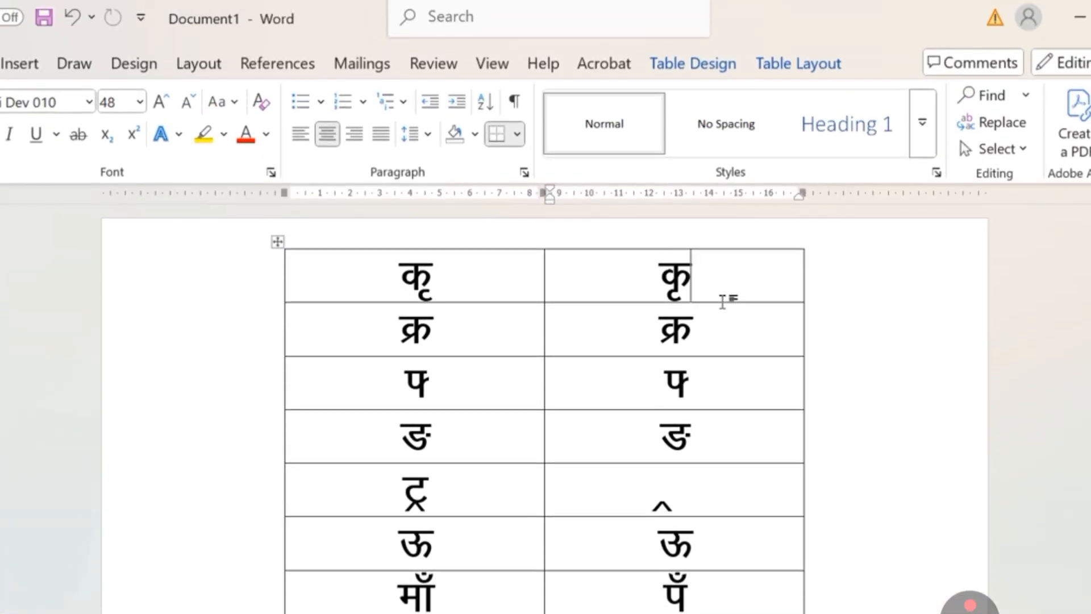
scroll(722, 301, down, 5)
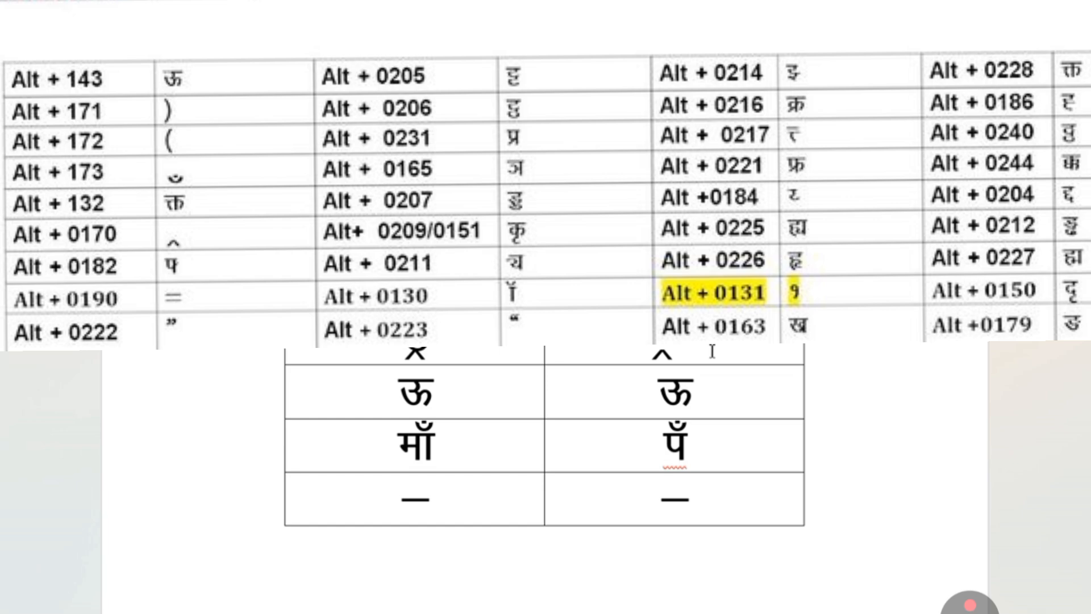
scroll(711, 351, down, 5)
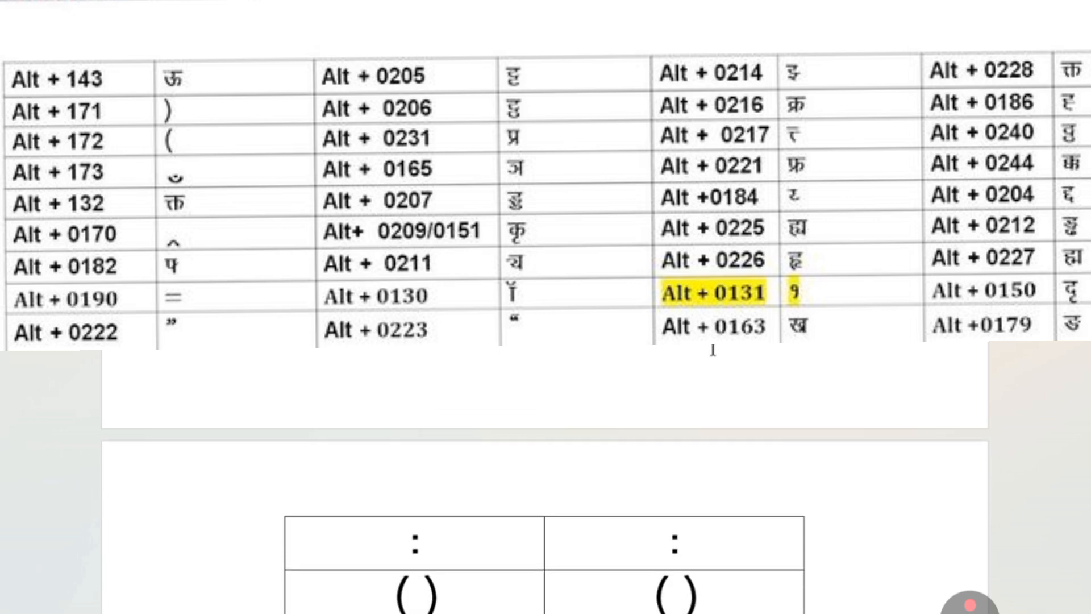
scroll(713, 350, down, 3)
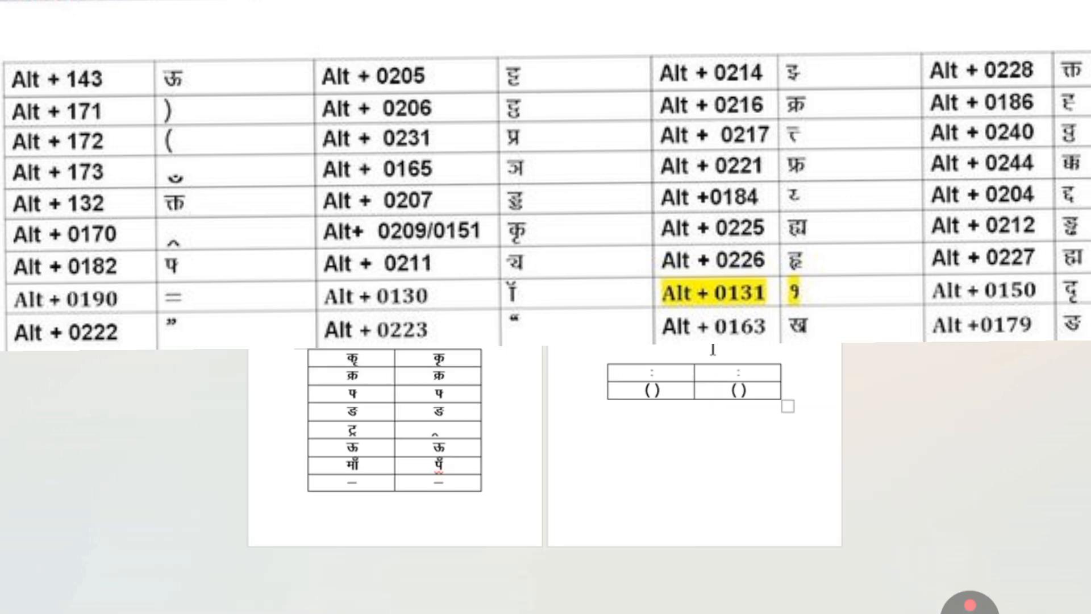